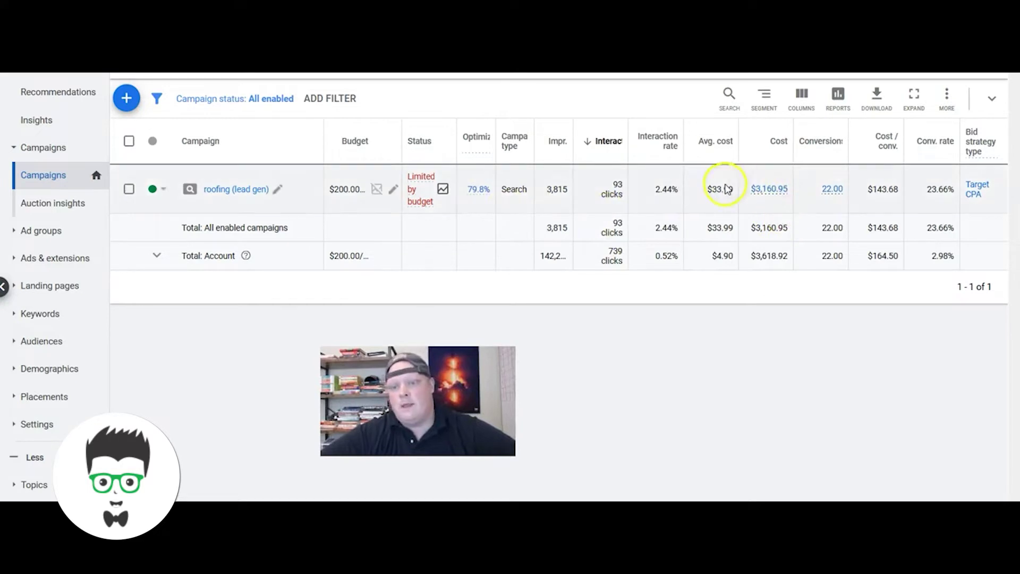
pyautogui.moveTo(719, 190); pyautogui.dragTo(738, 202)
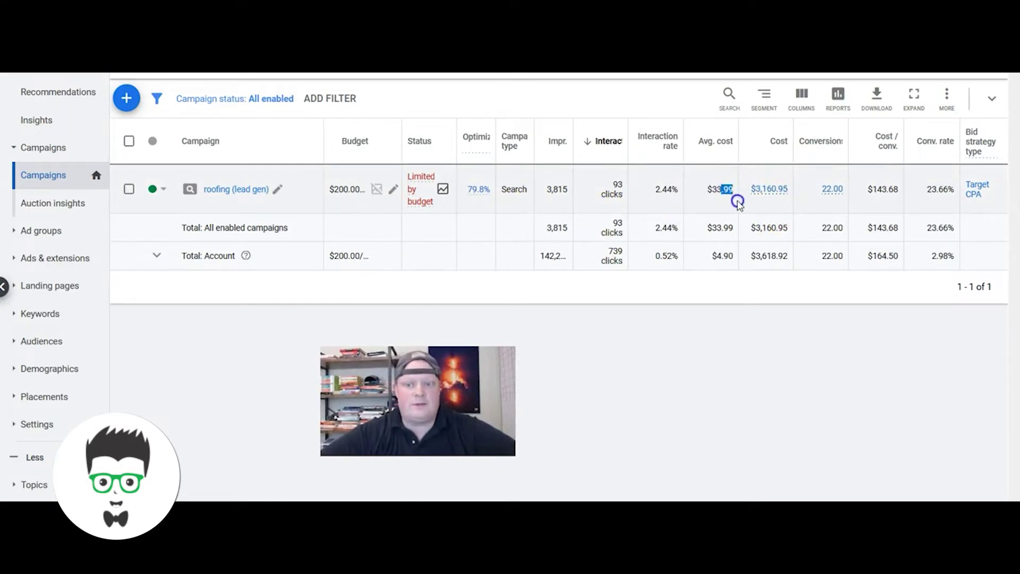